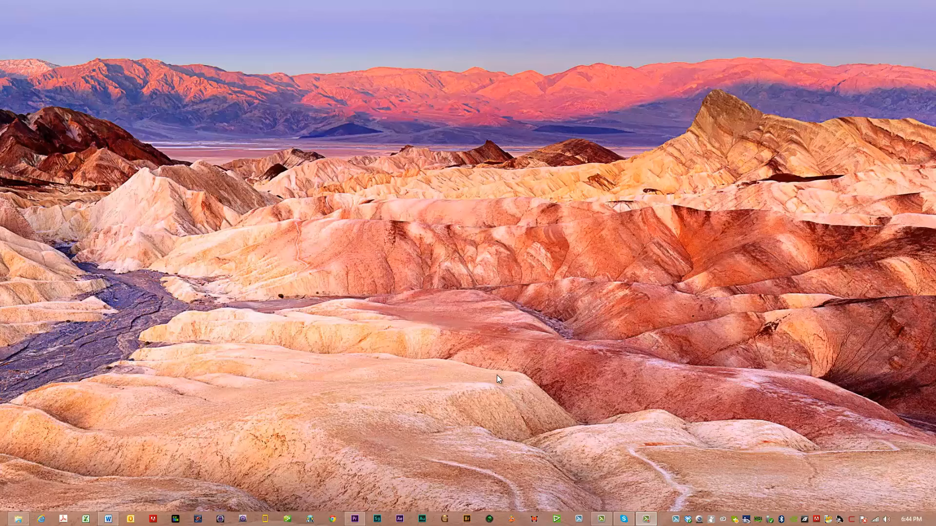
# Launch RonyaSoft Poster Designer and begin a new document from a template
pyautogui.click(513, 520)
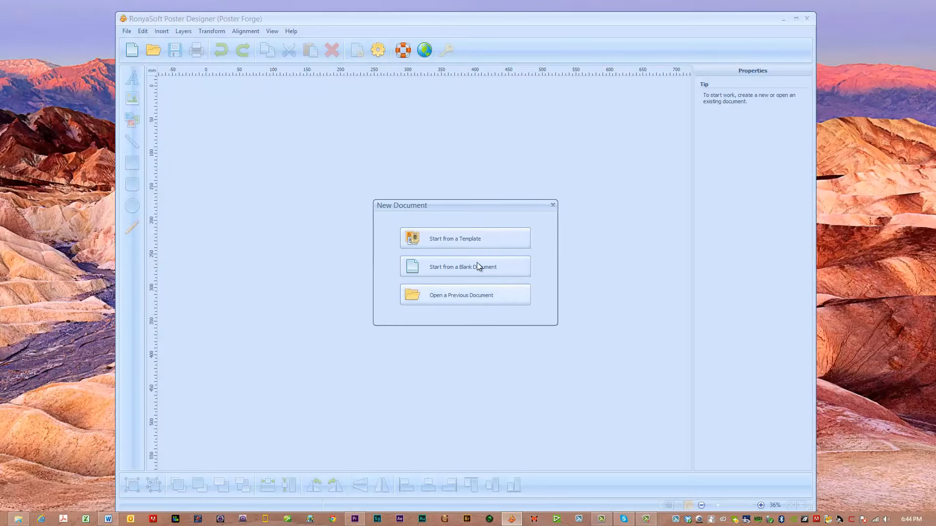
pyautogui.click(467, 240)
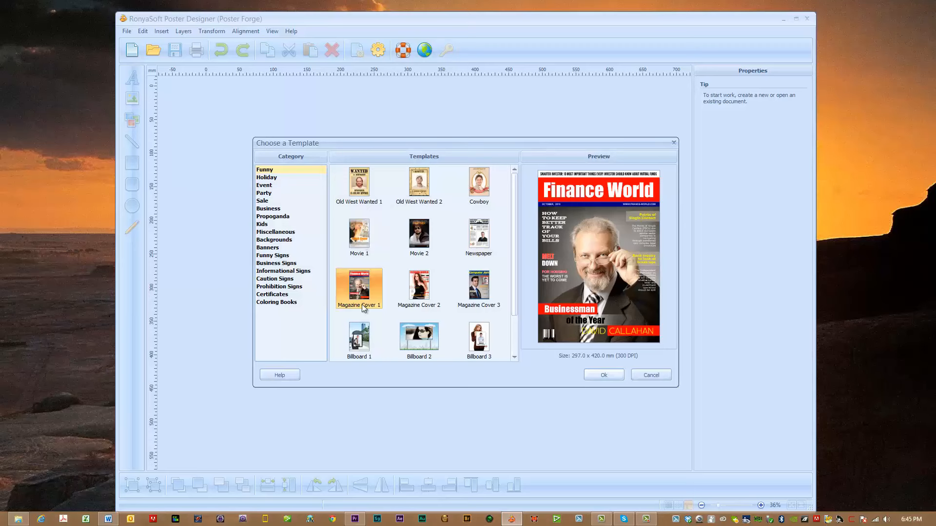
# Preview the magazine cover, billboard and movie templates in the Funny category
pyautogui.click(422, 295)
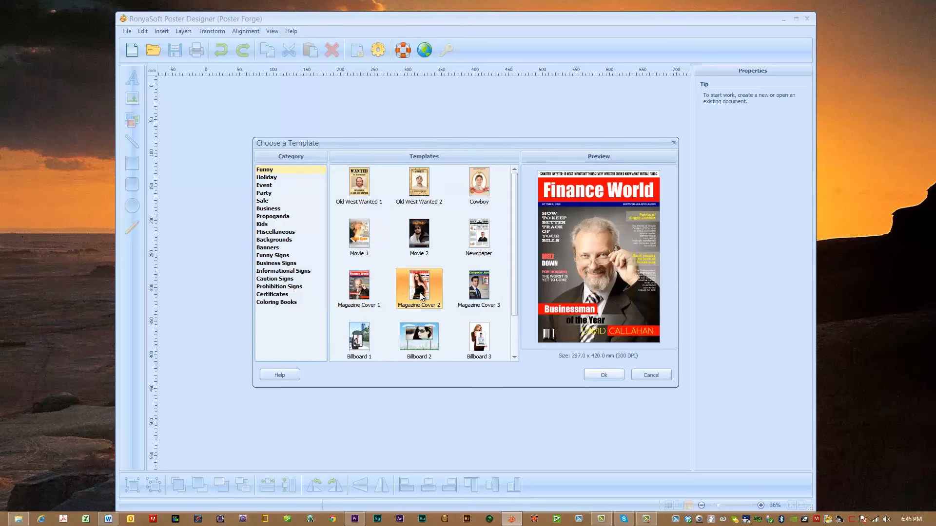
pyautogui.click(480, 291)
pyautogui.click(478, 343)
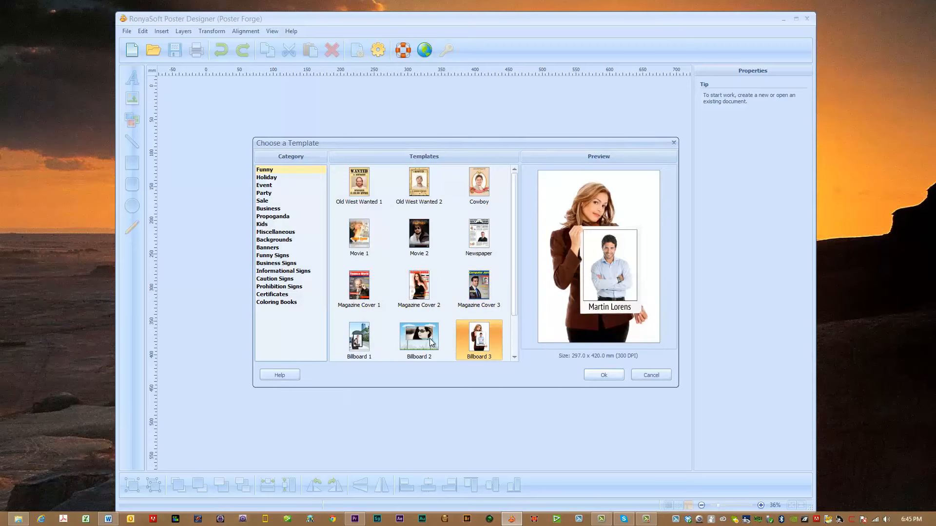
pyautogui.click(430, 343)
pyautogui.click(419, 238)
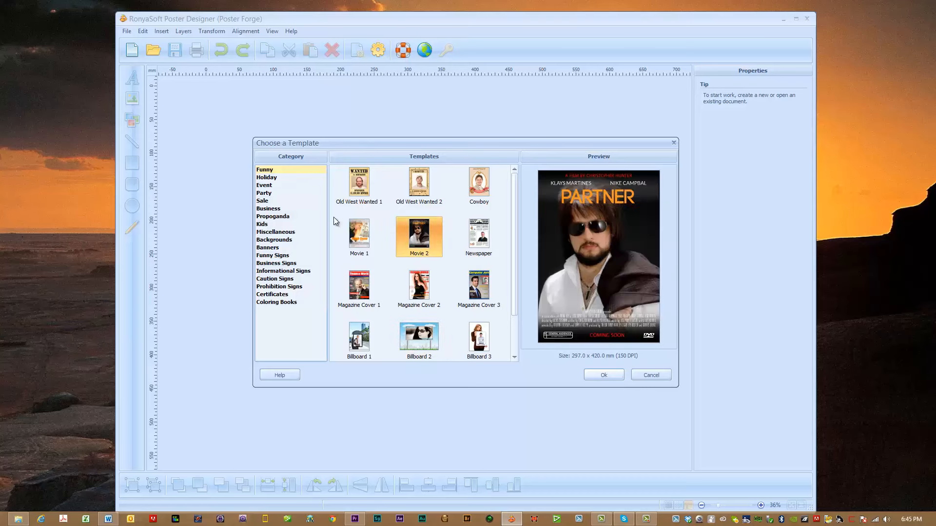
pyautogui.click(356, 234)
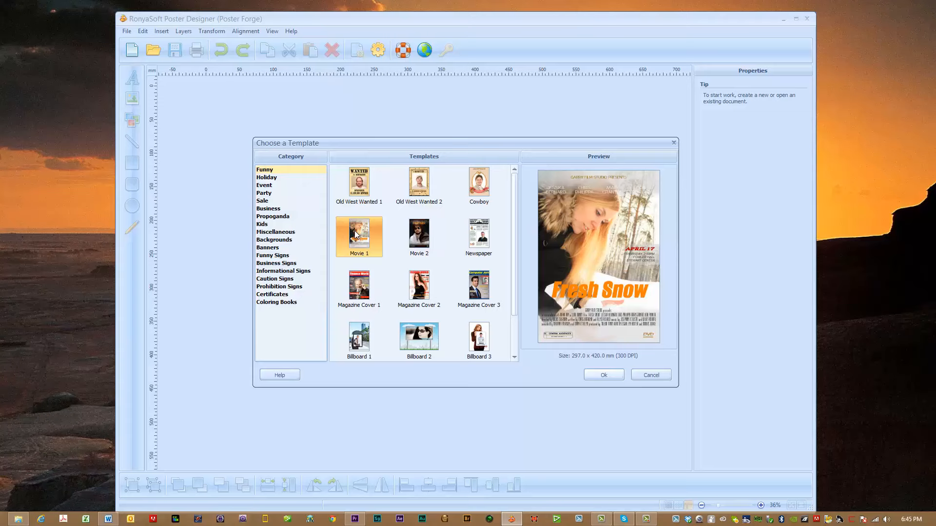
pyautogui.click(423, 236)
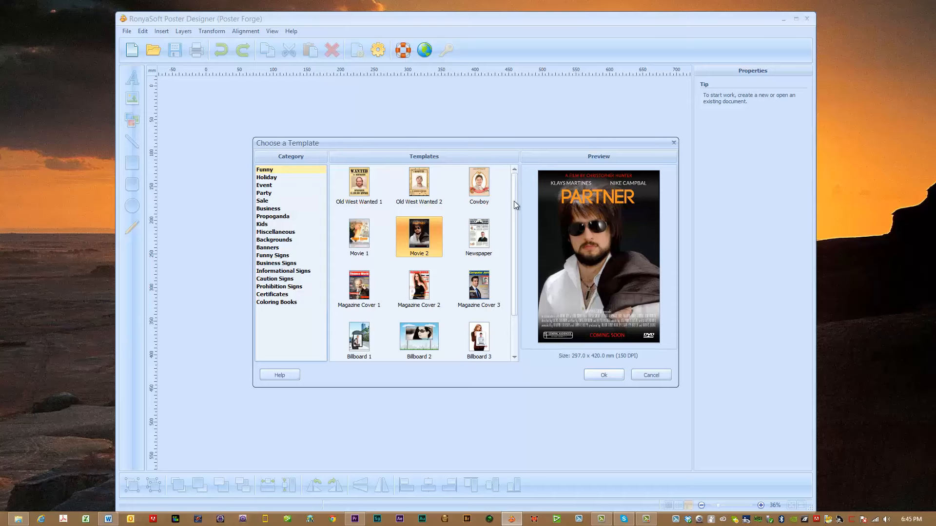
# Compare the two movie templates and create the document from Movie 2
pyautogui.click(377, 235)
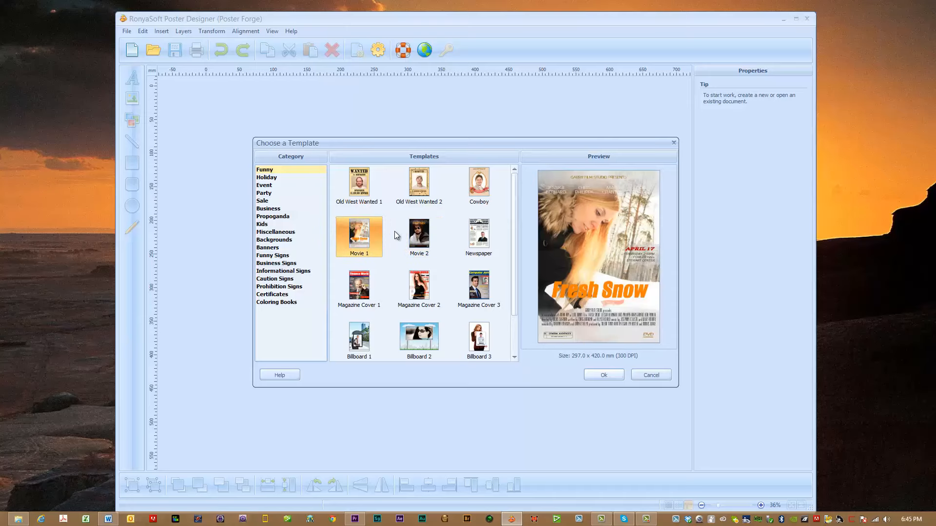
pyautogui.click(420, 230)
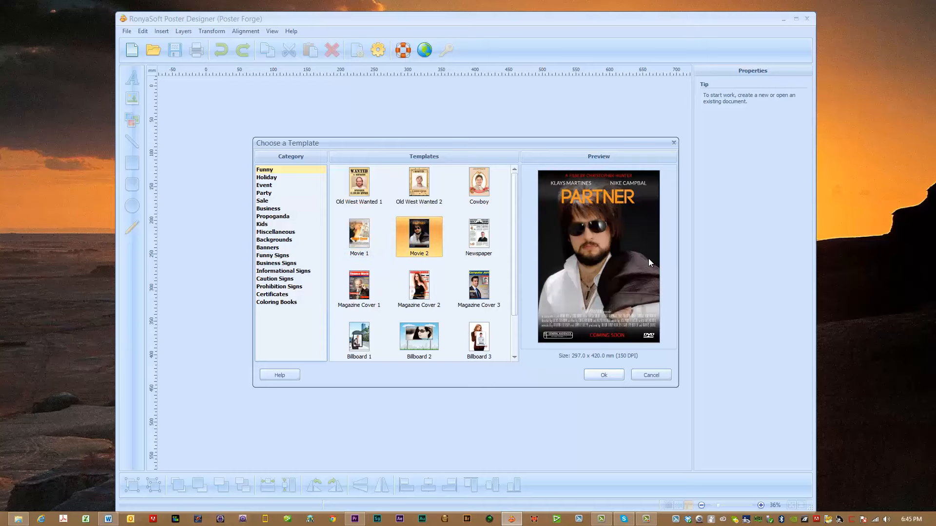
pyautogui.press('Return')
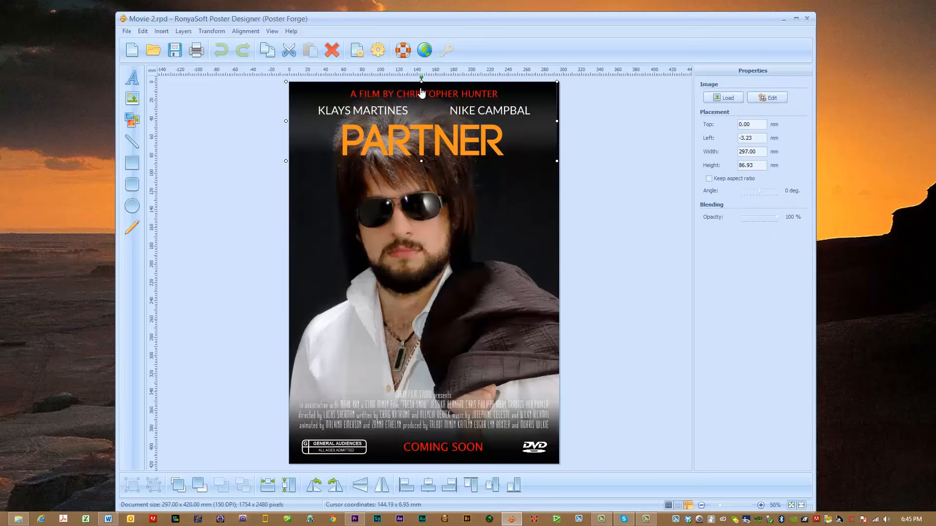
# Examine the text properties of both actor names and the full wording of the credits block
pyautogui.click(394, 115)
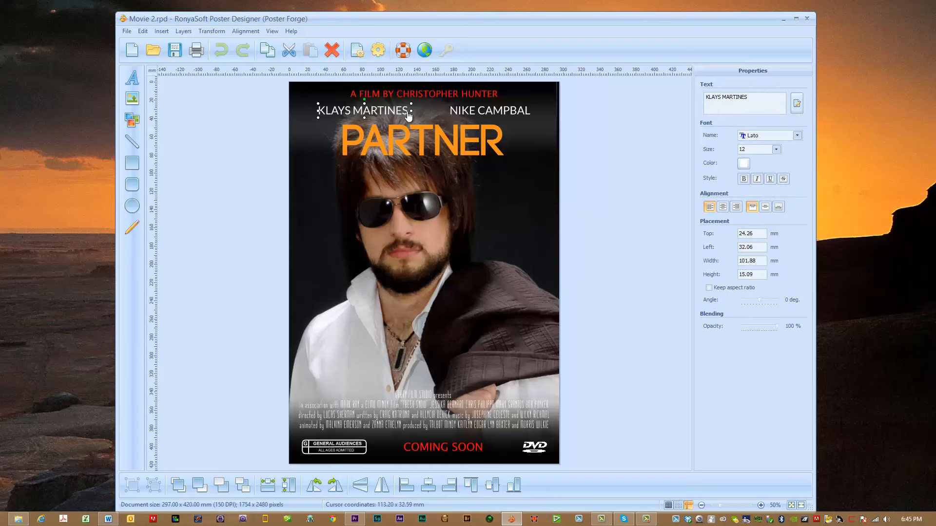
pyautogui.click(480, 115)
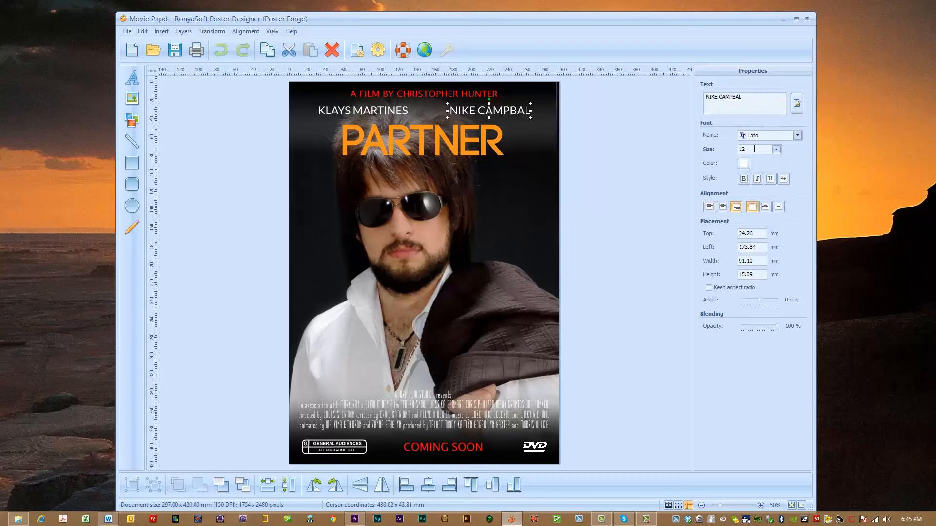
pyautogui.click(438, 419)
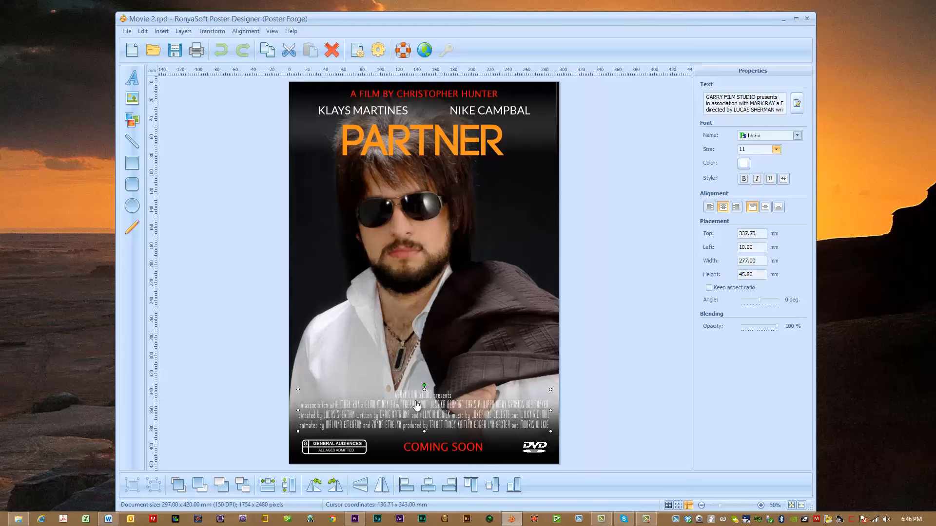
pyautogui.click(798, 107)
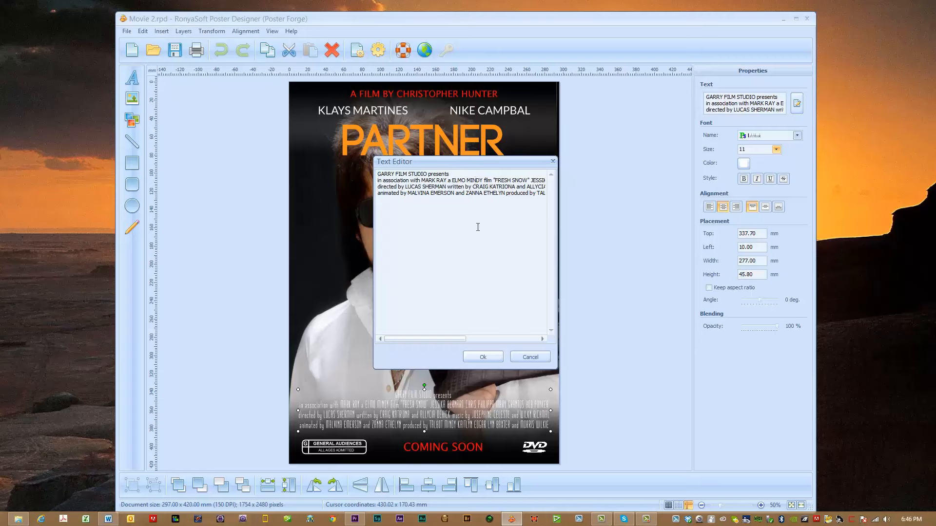
pyautogui.click(488, 358)
# Open the document 3D The Big Three.rpd from the Movie Posters folder
pyautogui.click(126, 30)
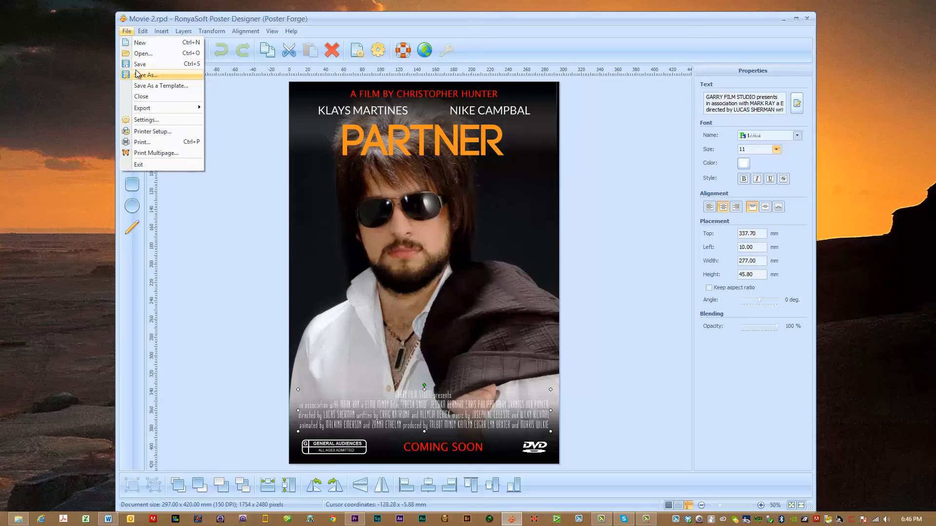
pyautogui.click(138, 64)
pyautogui.click(890, 294)
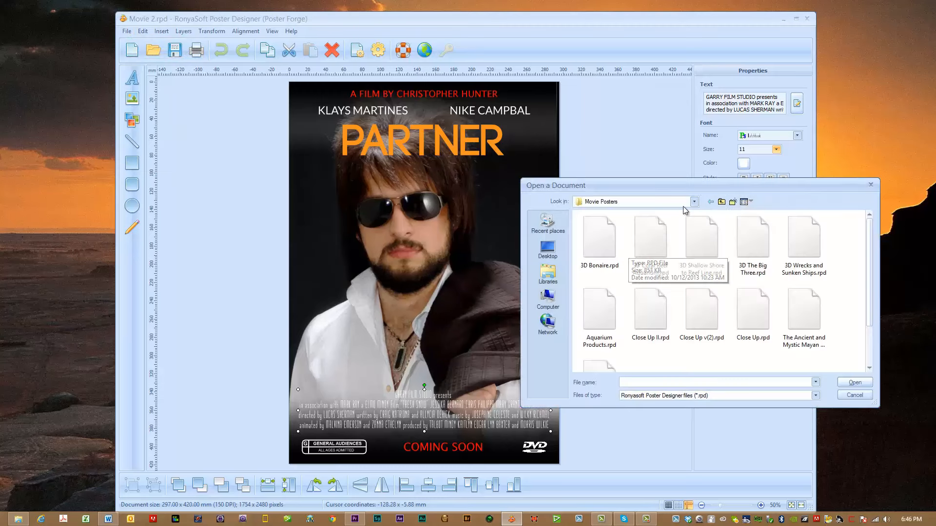
pyautogui.click(693, 201)
pyautogui.click(694, 202)
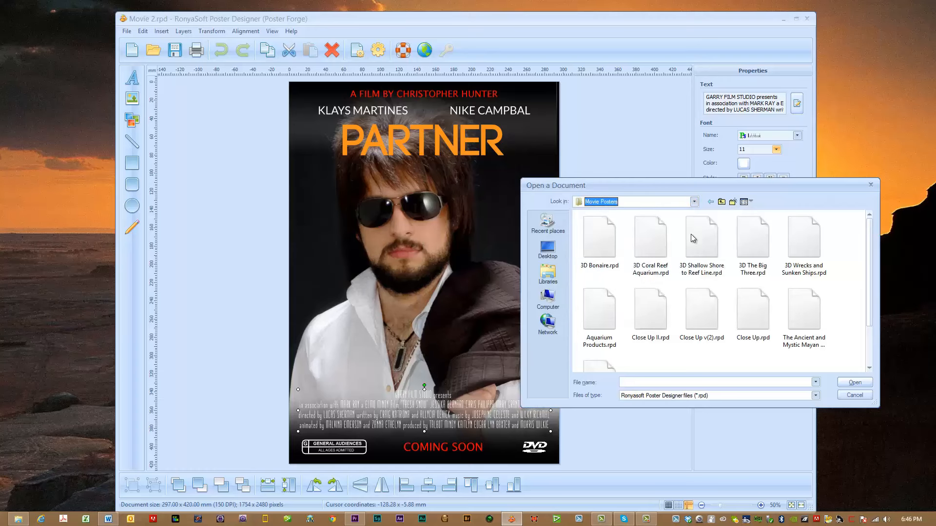
pyautogui.doubleClick(749, 250)
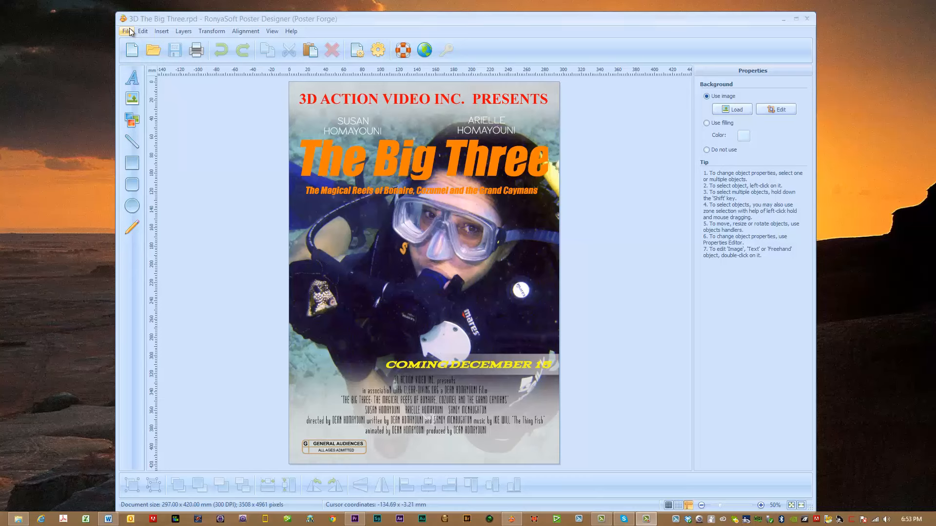
# Replace the poster's background image with Aqua Vase Sponge from the Coral folder, cropped around the sponge
pyautogui.doubleClick(375, 264)
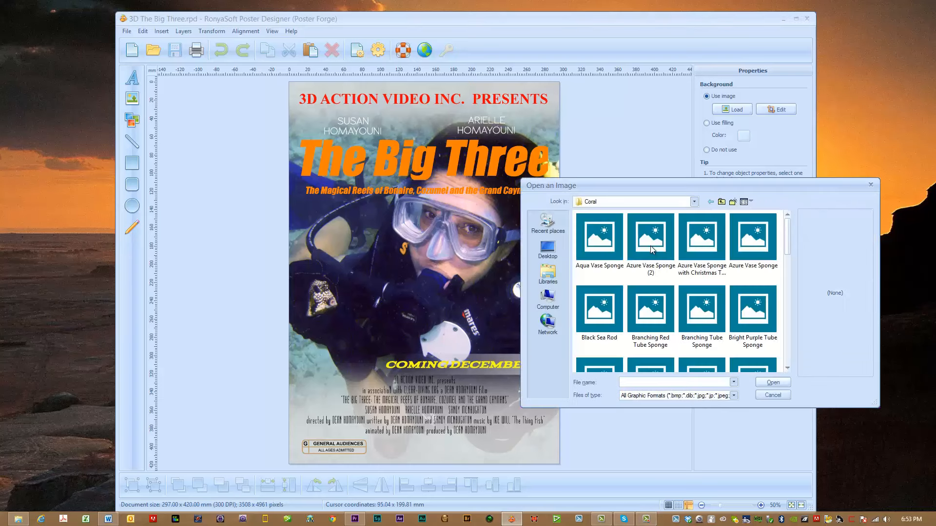
pyautogui.click(694, 202)
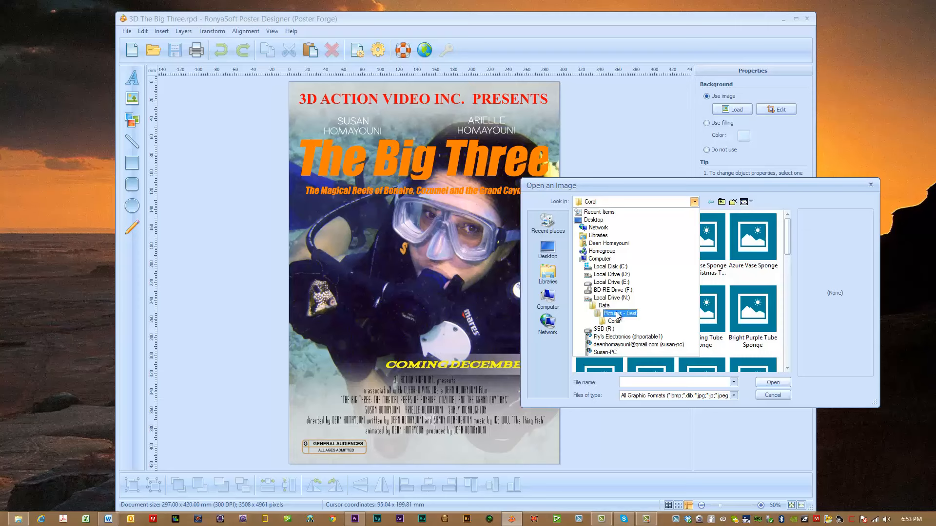
pyautogui.click(614, 321)
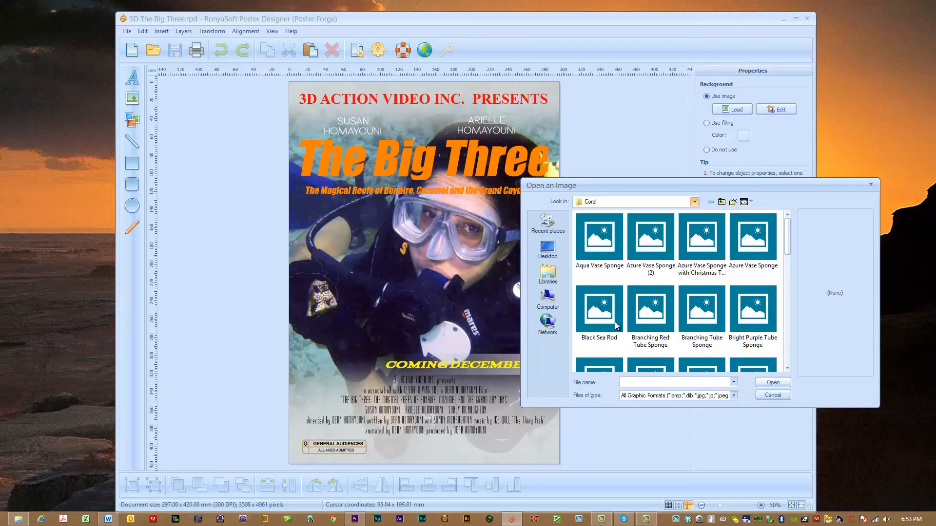
pyautogui.click(608, 249)
pyautogui.doubleClick(608, 250)
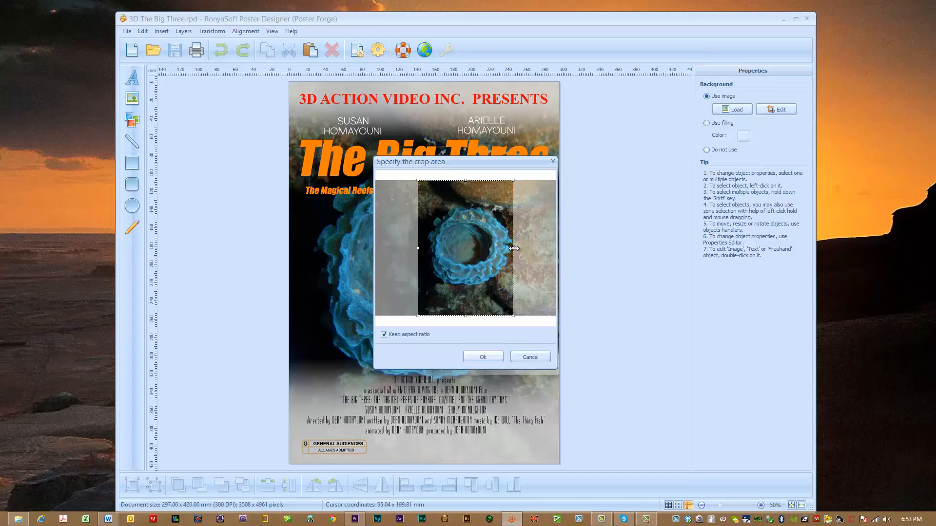
pyautogui.moveTo(485, 250); pyautogui.dragTo(486, 321)
pyautogui.click(490, 360)
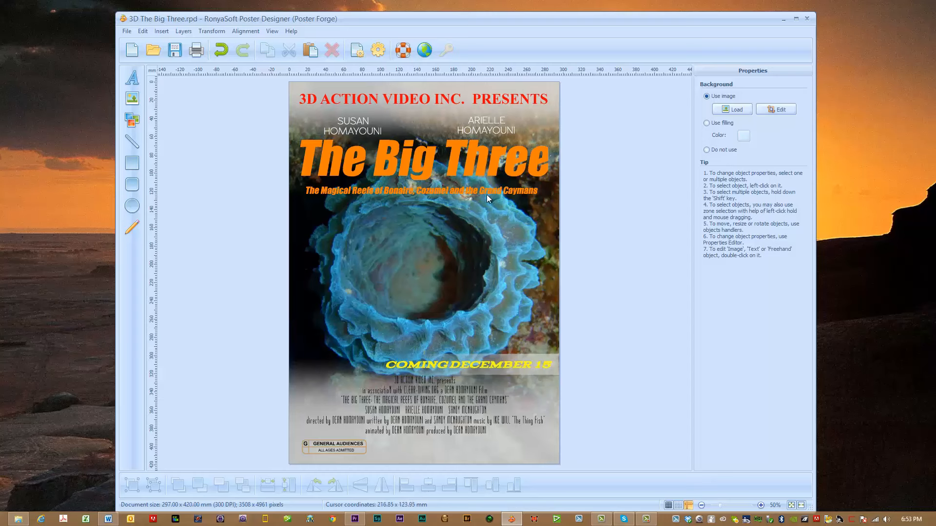
# Inspect the two actor-name text boxes and undo the slight move of the second one
pyautogui.click(356, 123)
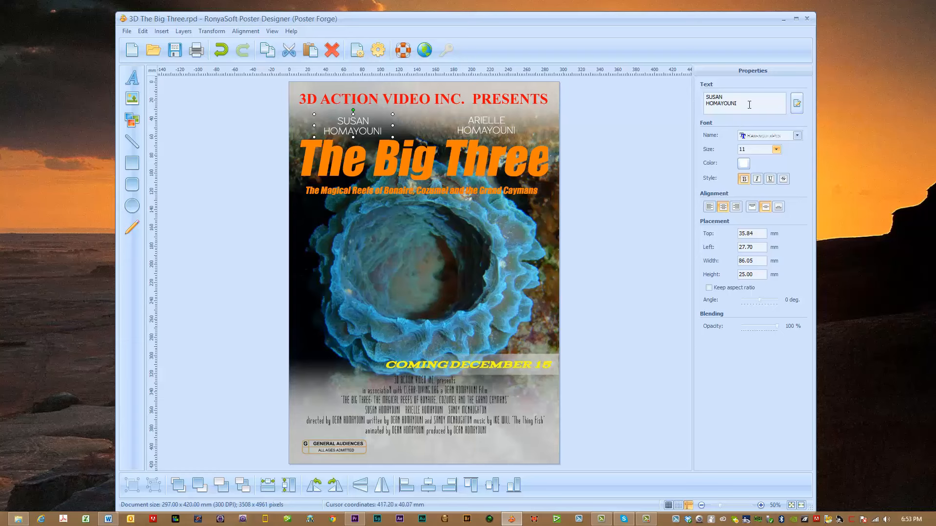
pyautogui.click(499, 122)
pyautogui.moveTo(489, 124); pyautogui.dragTo(488, 125)
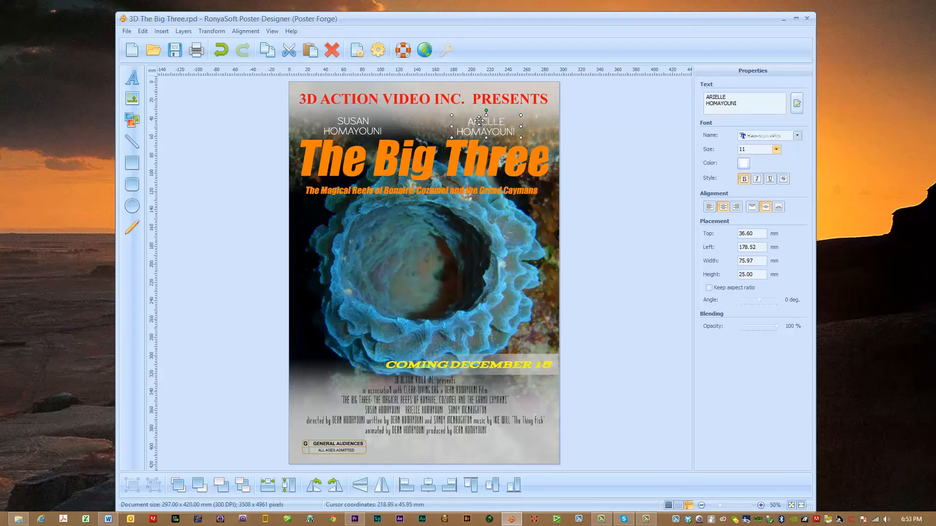
pyautogui.click(148, 34)
pyautogui.click(149, 43)
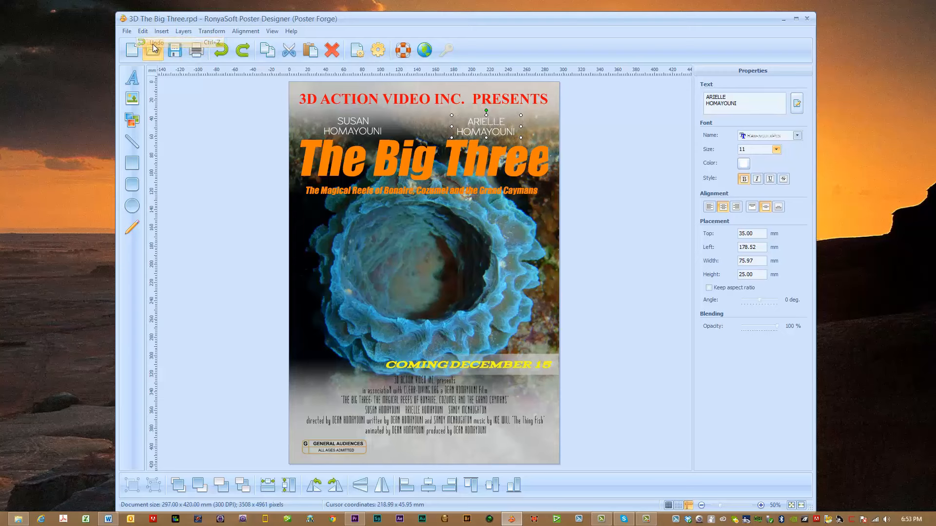
# Examine the orange subtitle's colour settings and the list of available fonts
pyautogui.click(420, 191)
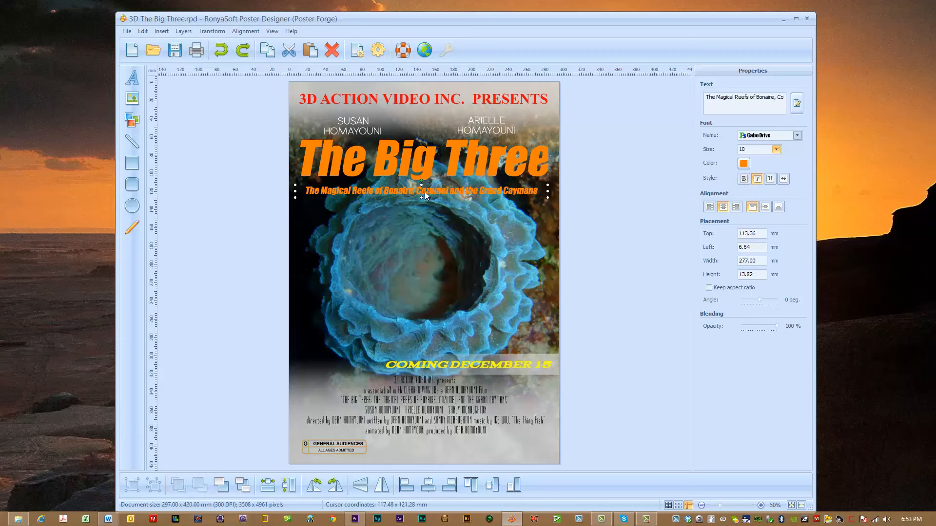
pyautogui.click(744, 164)
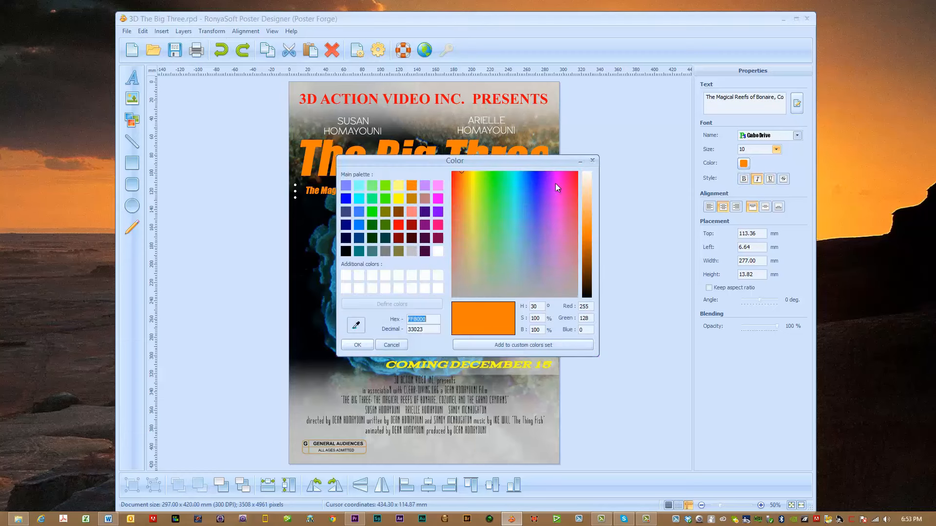
pyautogui.click(364, 344)
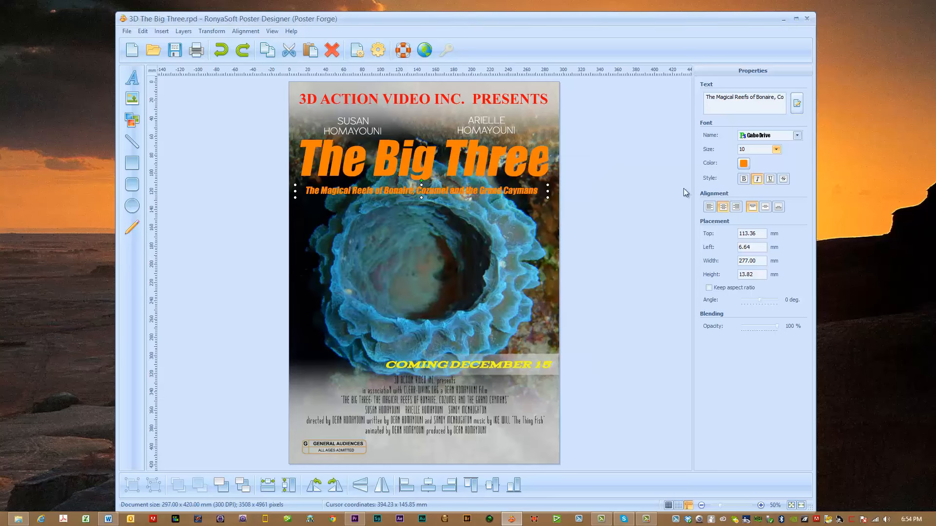
pyautogui.click(798, 137)
pyautogui.scroll(-15, 781, 238)
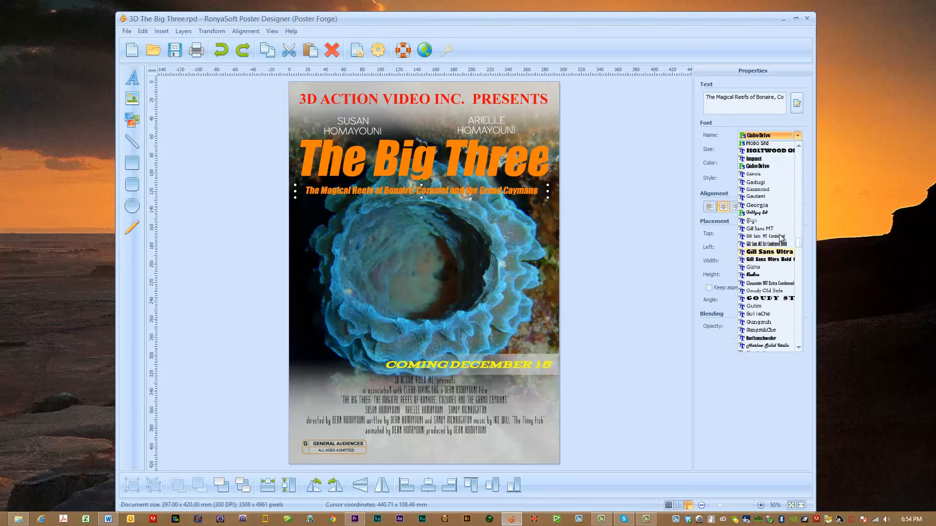
pyautogui.scroll(-9, 782, 238)
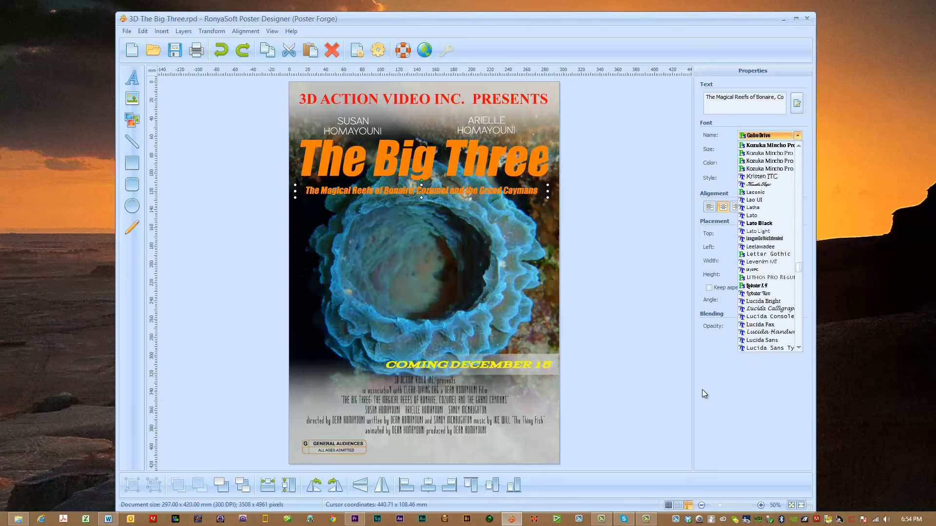
pyautogui.click(723, 386)
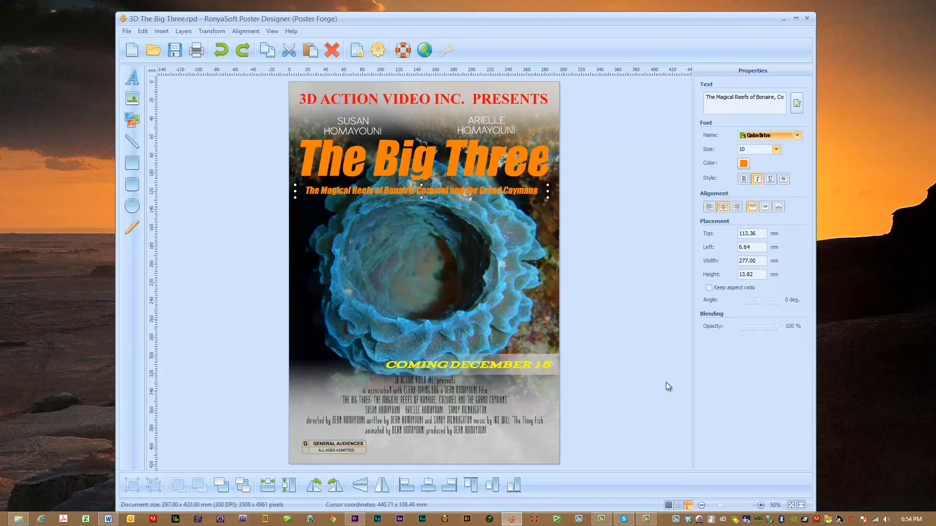
# Correct "associatioN" to "association" in the credits text block above the rating badge
pyautogui.click(424, 423)
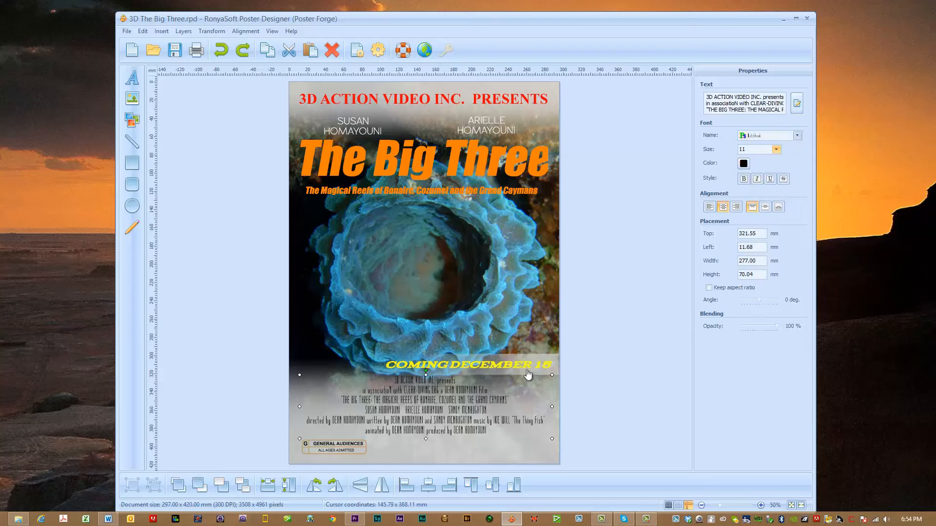
pyautogui.click(800, 104)
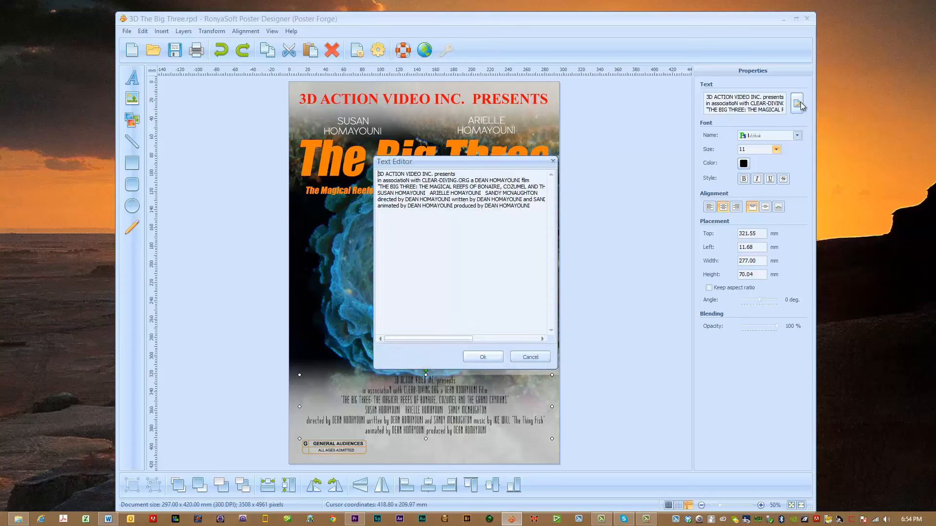
pyautogui.moveTo(528, 161); pyautogui.dragTo(774, 129)
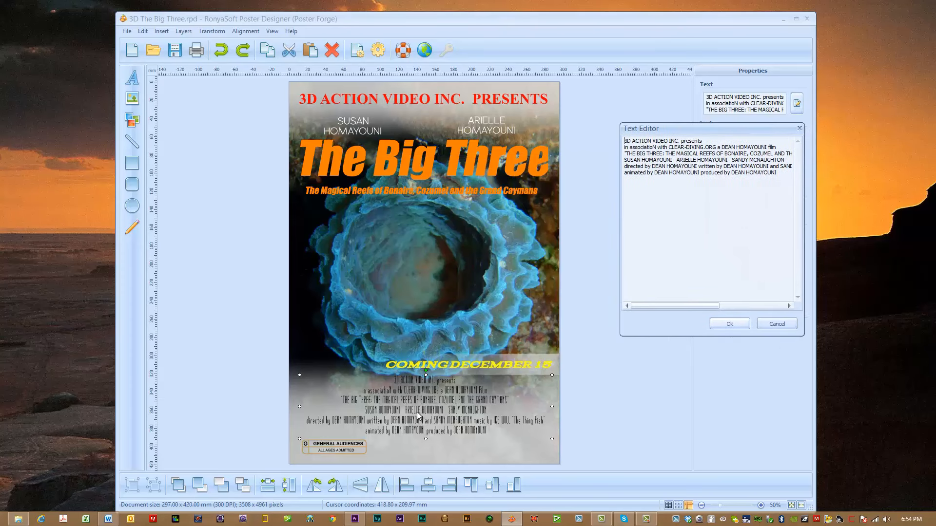
pyautogui.click(651, 149)
pyautogui.press('Delete')
pyautogui.write('n')
pyautogui.click(484, 407)
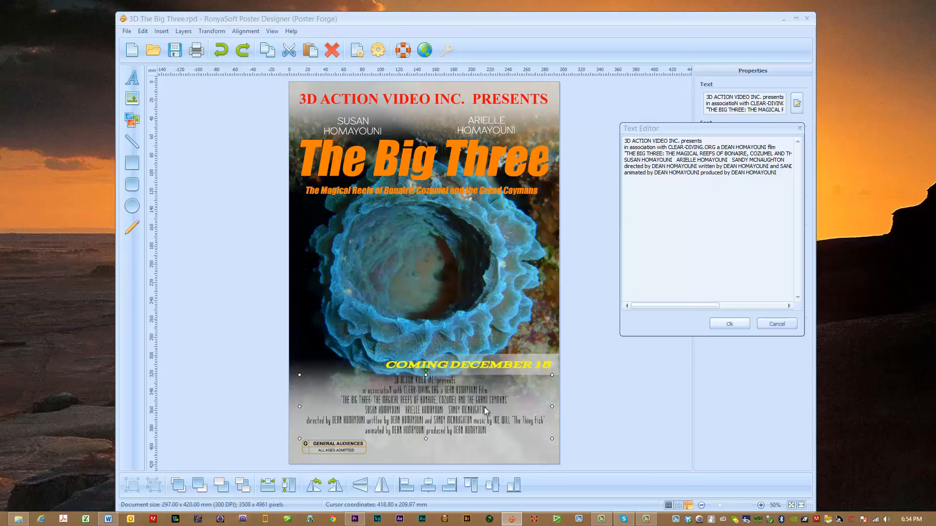
pyautogui.click(730, 324)
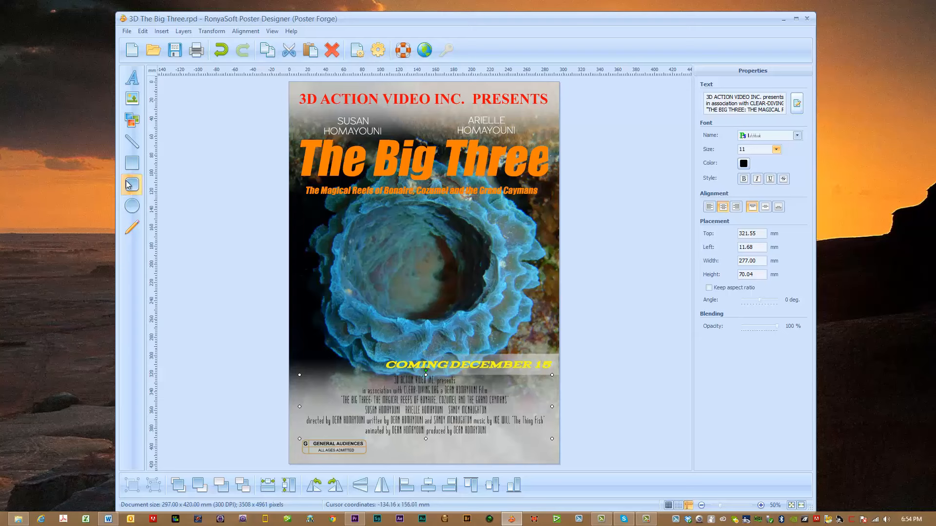
# Open the clipart library
pyautogui.click(132, 119)
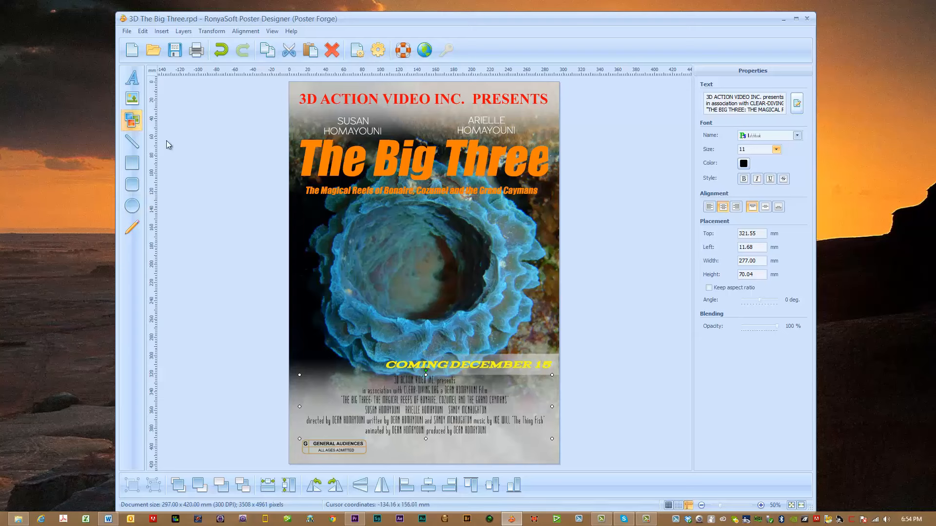